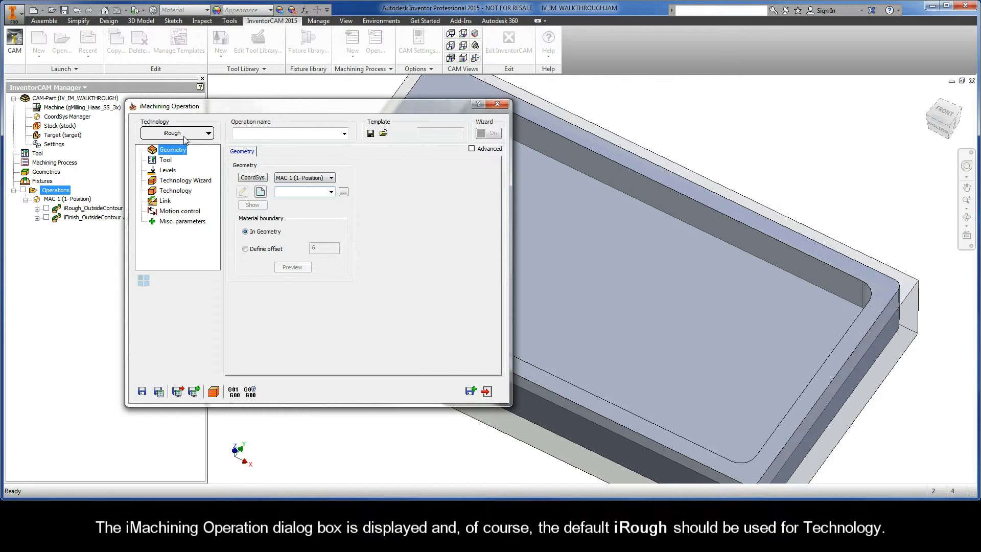
Define new operation geometry as a closed chain along the center pocket's lower contour, using Auto-constant Z.
left_click(260, 192)
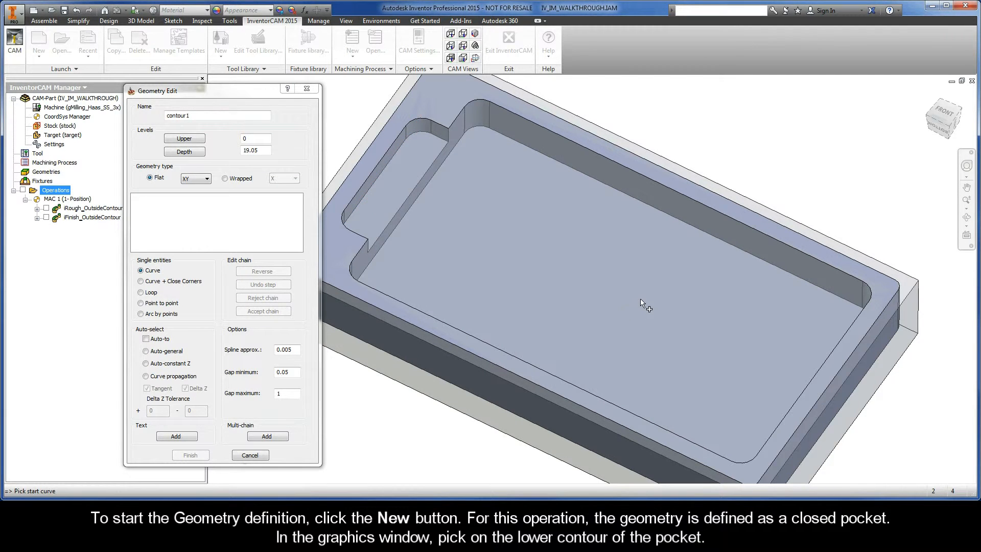
left_click(831, 296)
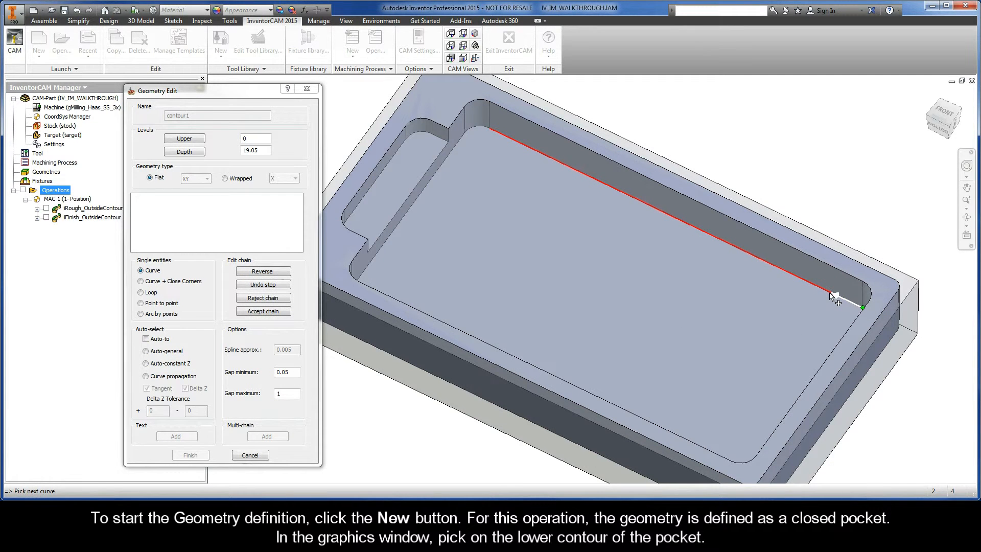
left_click(145, 363)
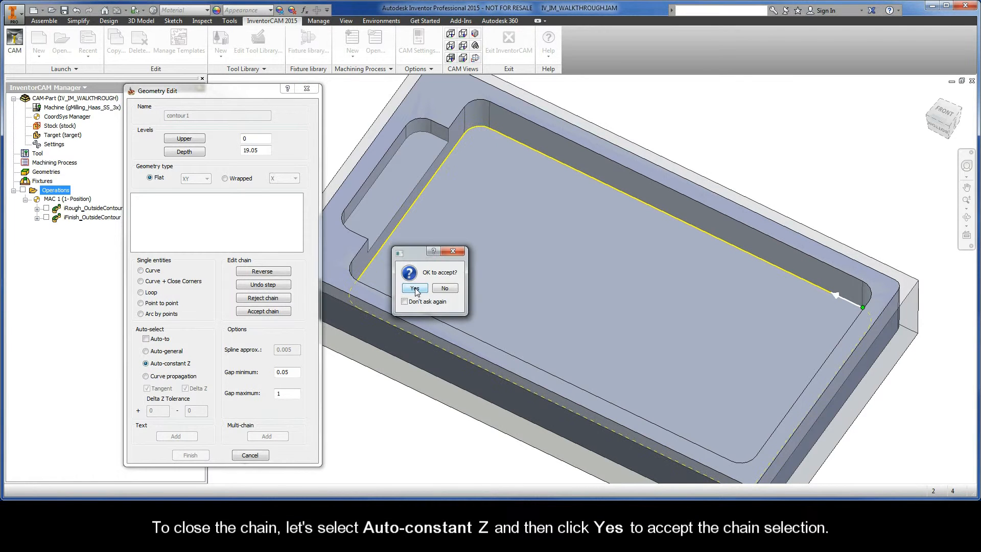
left_click(414, 289)
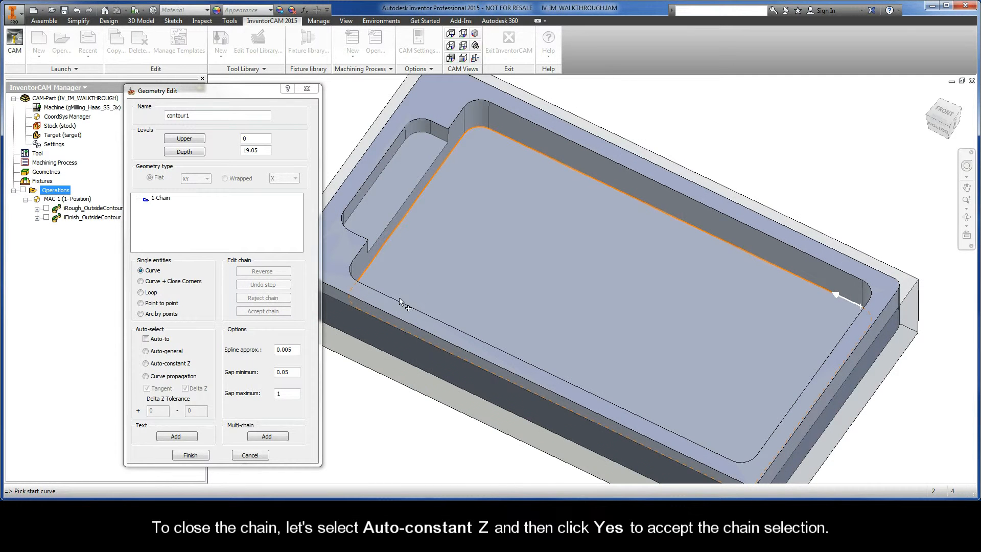
left_click(192, 458)
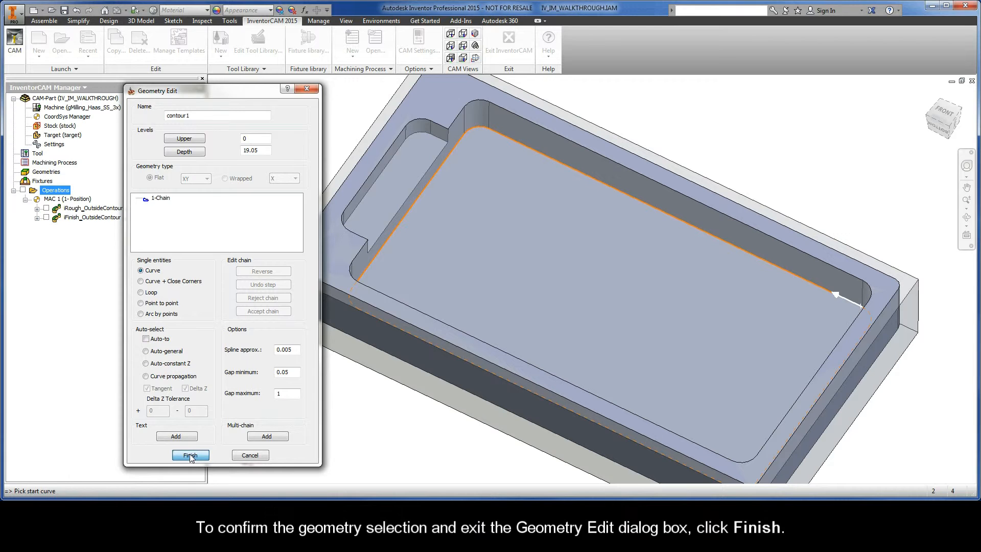
left_click(190, 455)
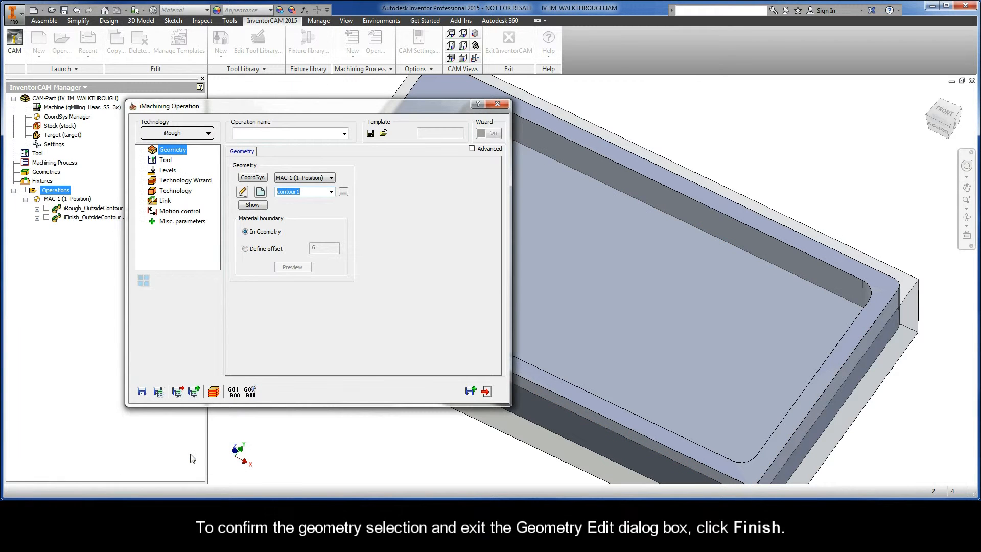
Assign the 9 mm end mill from the part tool table to the iRough operation.
left_click(167, 161)
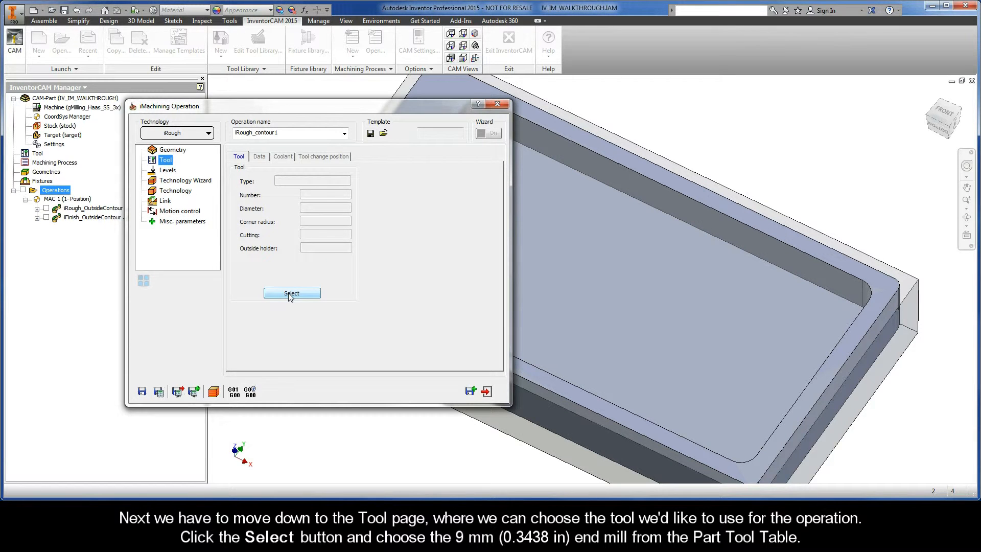
left_click(290, 294)
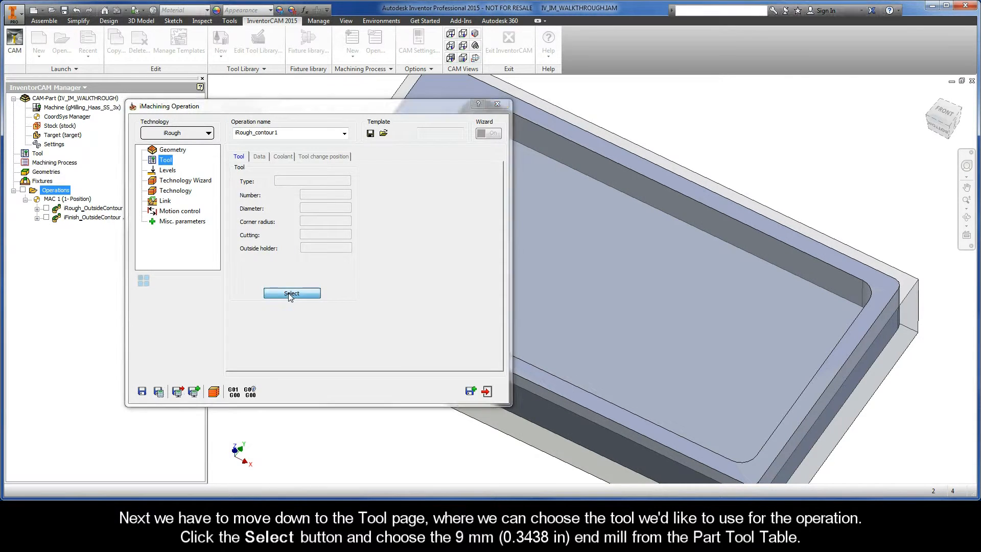
left_click(305, 153)
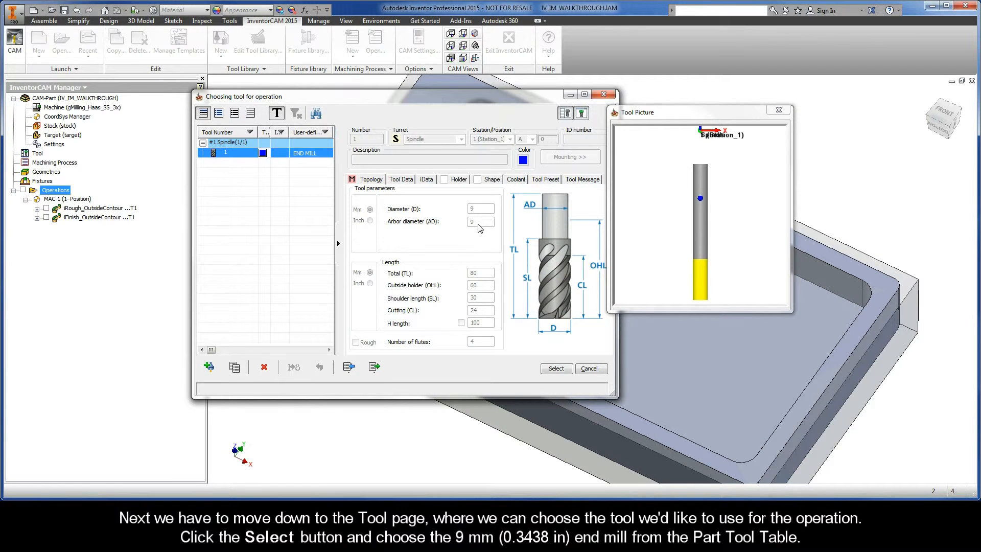
left_click(555, 370)
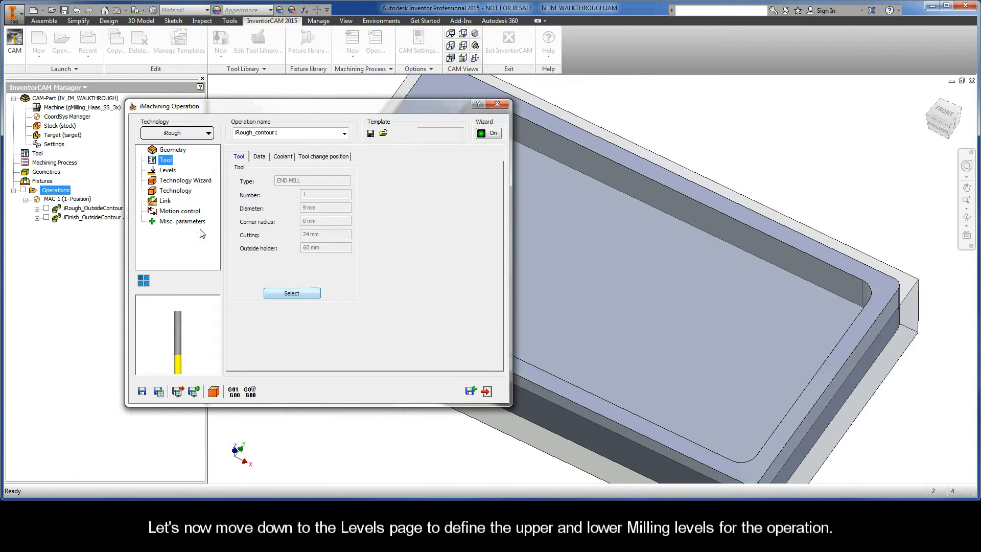
Define the operation's upper milling level from the top face of the stock model.
left_click(168, 171)
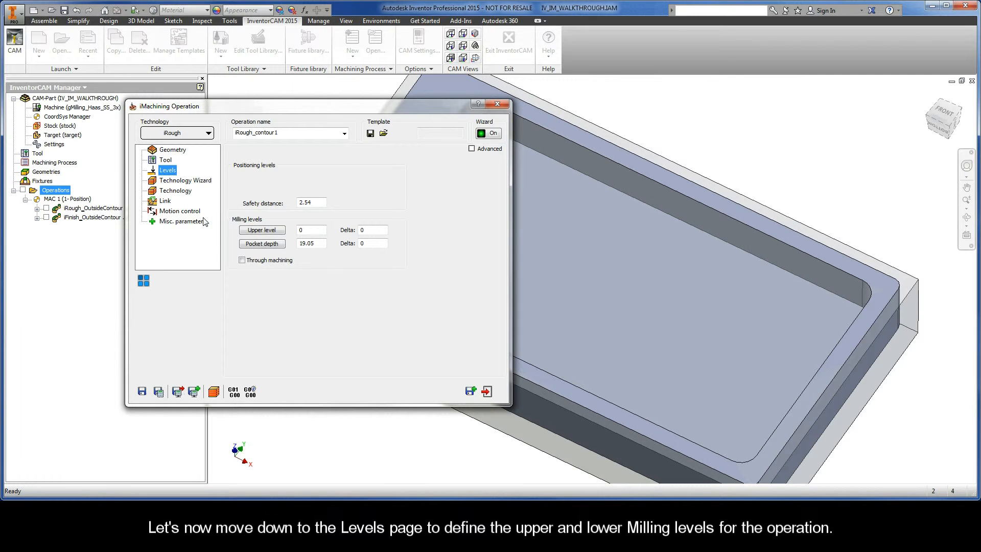
left_click(262, 231)
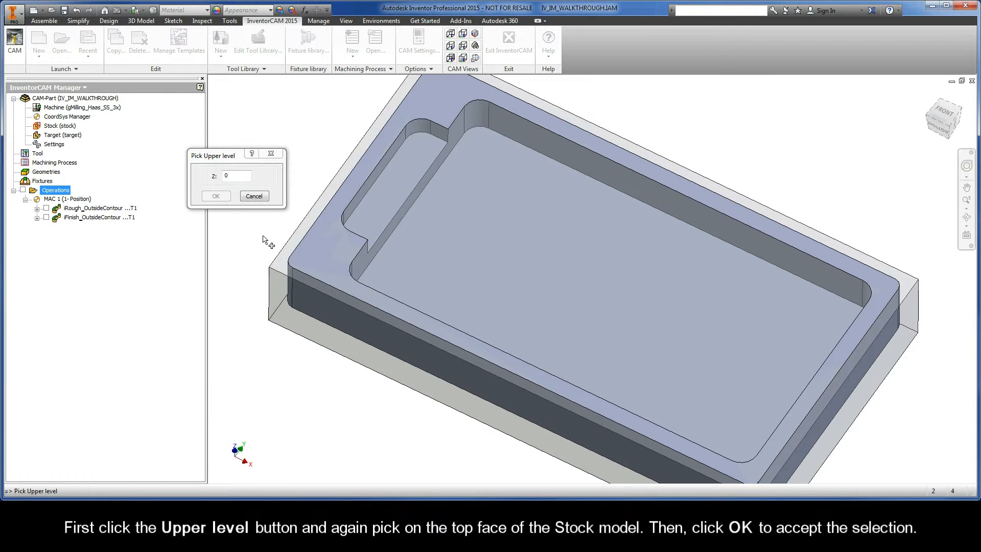
left_click(277, 265)
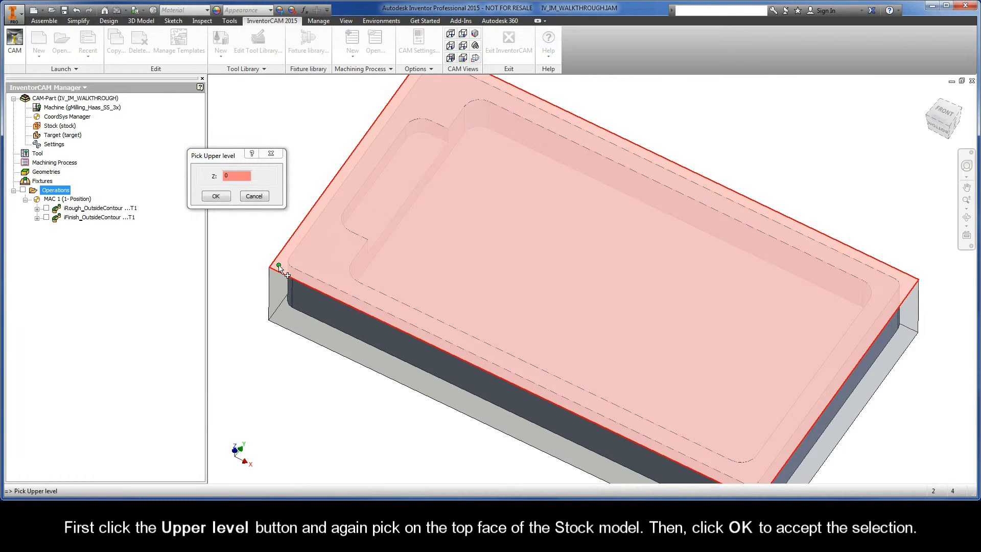
left_click(216, 197)
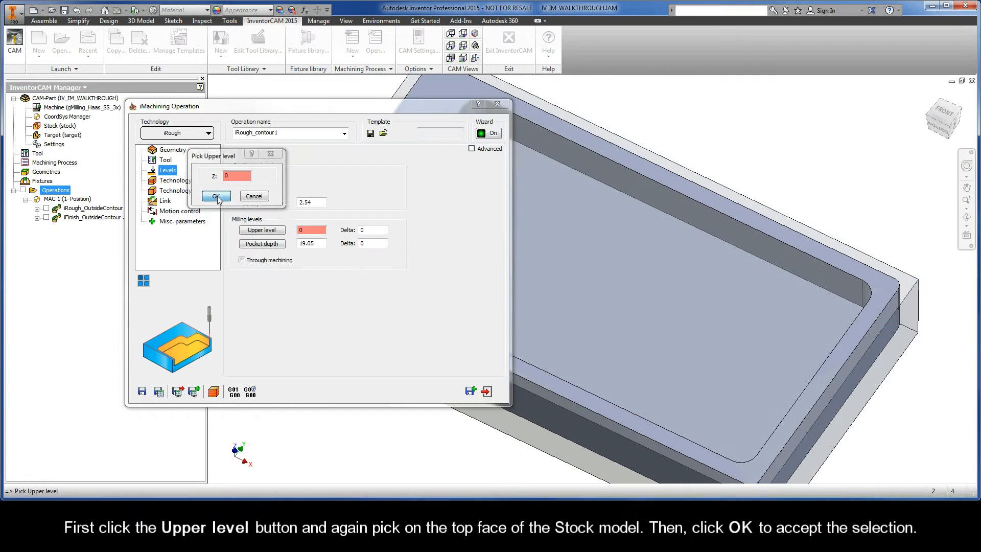
Define the pocket depth as 12.7 mm from the bottom face of the closed pocket.
left_click(262, 243)
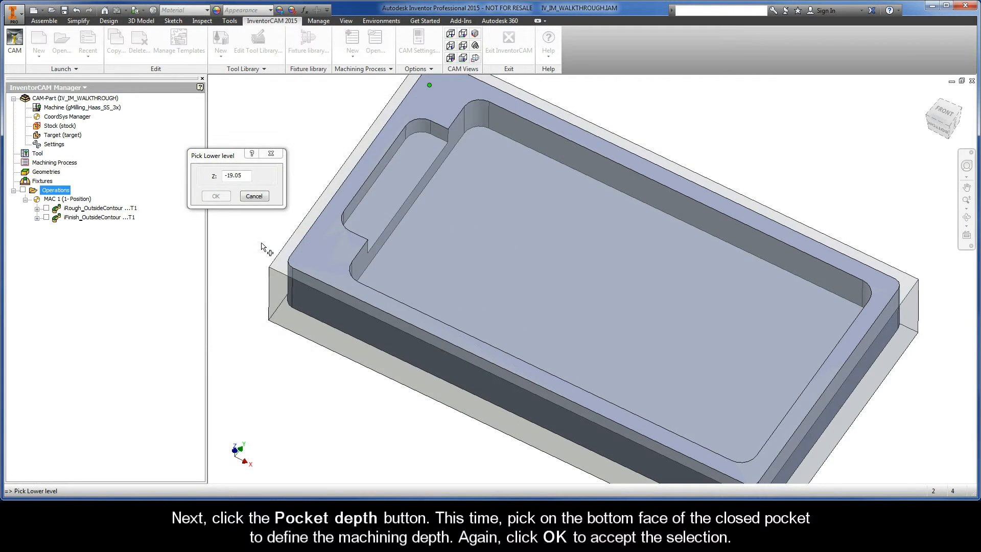
right_click(529, 265)
left_click(549, 268)
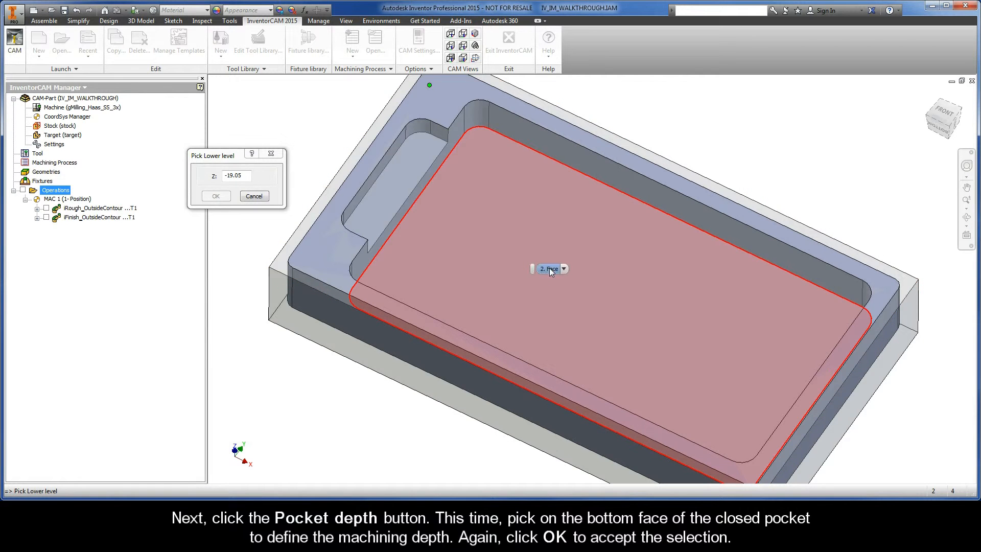
left_click(550, 267)
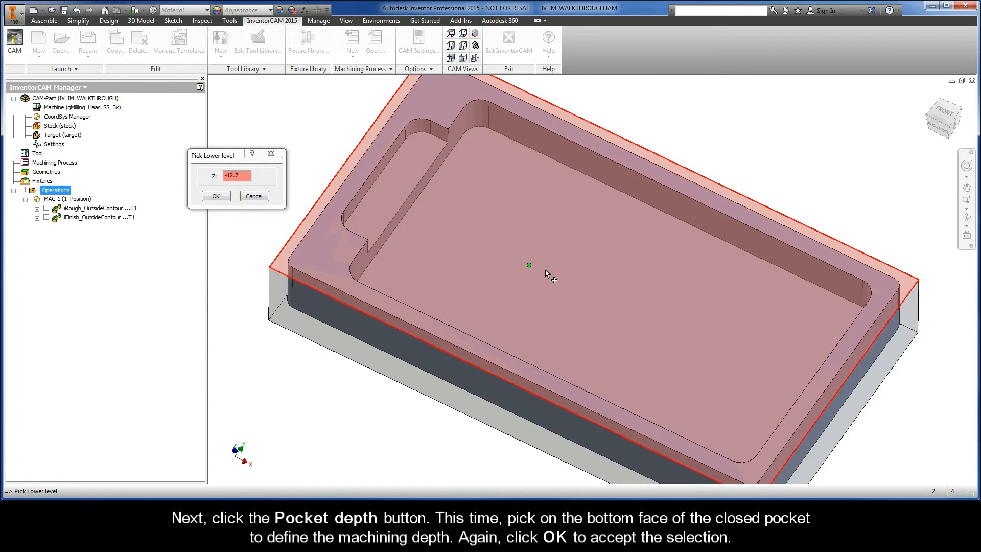
left_click(215, 196)
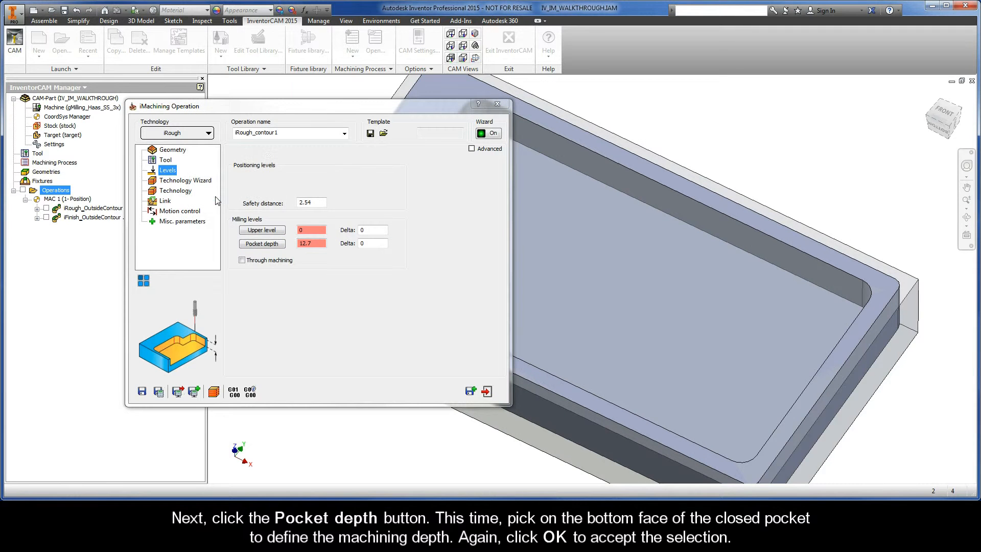
Review the cutting conditions and wall offset, and set the morphing spiral efficiency to 1.
left_click(183, 180)
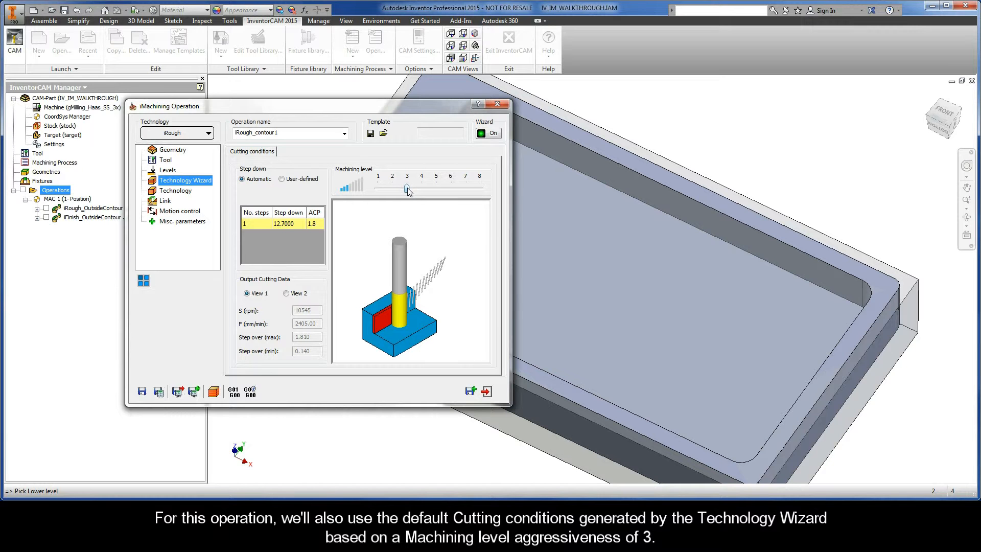
left_click(177, 191)
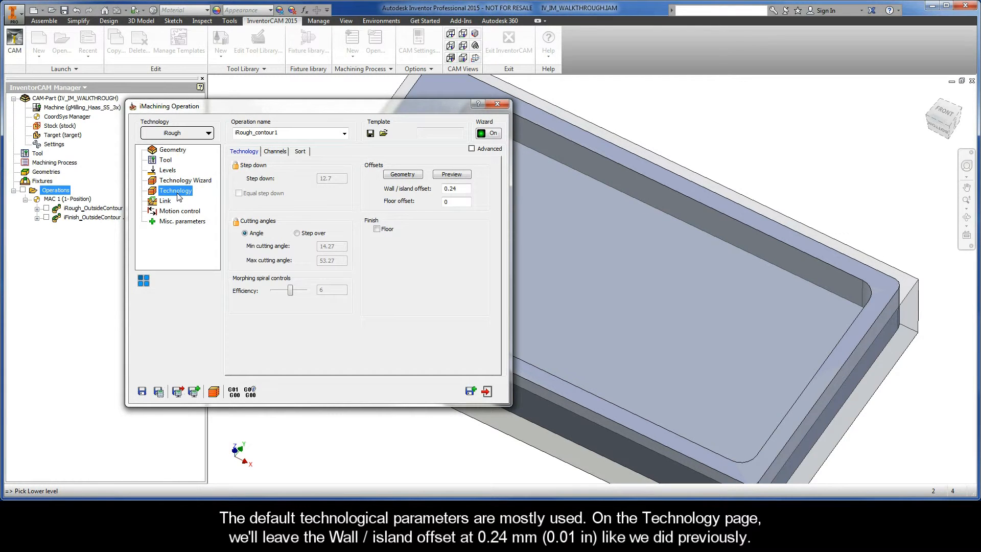
double_click(462, 190)
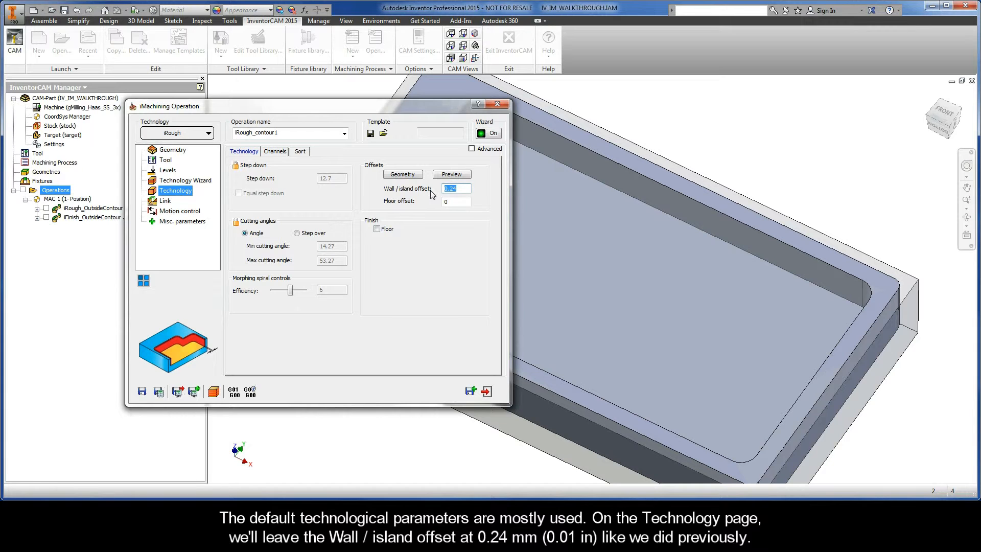
left_click(290, 290)
left_click_drag(289, 291, 273, 292)
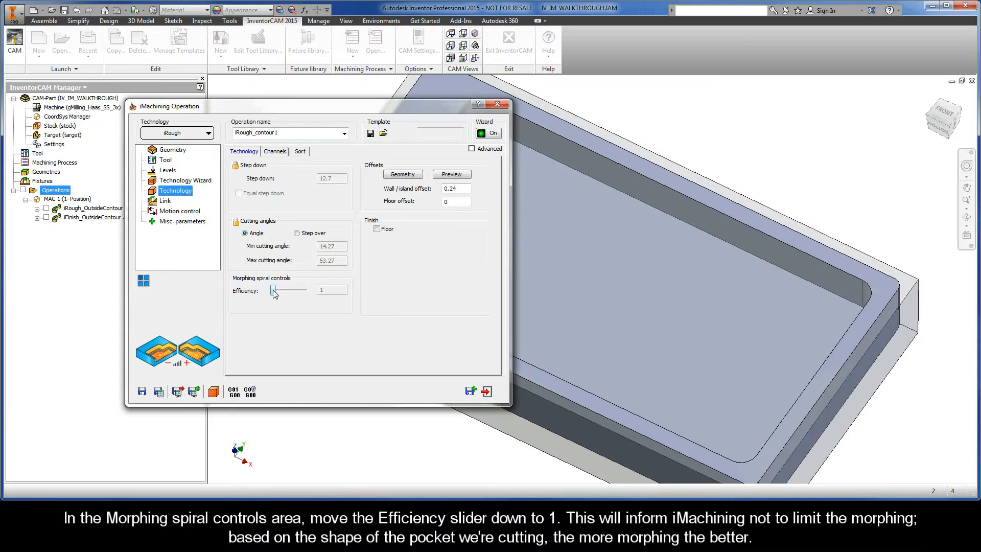
left_click_drag(273, 292, 293, 292)
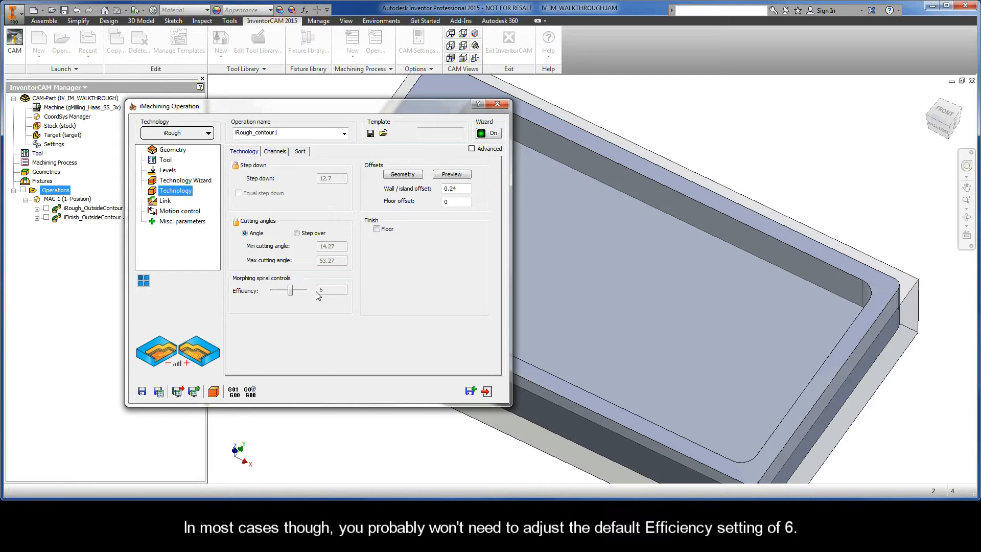
left_click_drag(290, 291, 273, 292)
Check the helical entry settings, rename the operation iRough_CenterPocket, and save and calculate it.
left_click(170, 203)
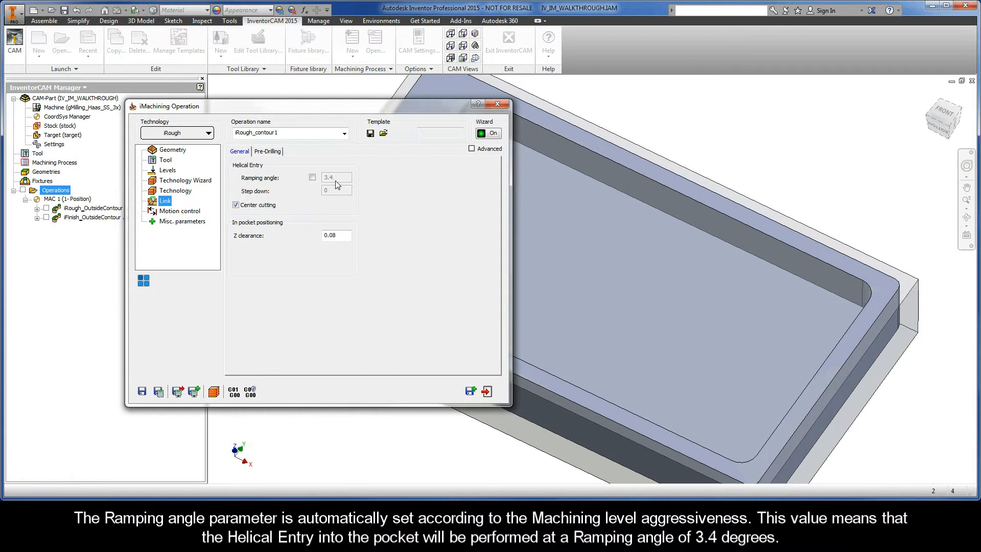
double_click(283, 133)
left_click_drag(283, 134, 256, 133)
type("CenterPocket")
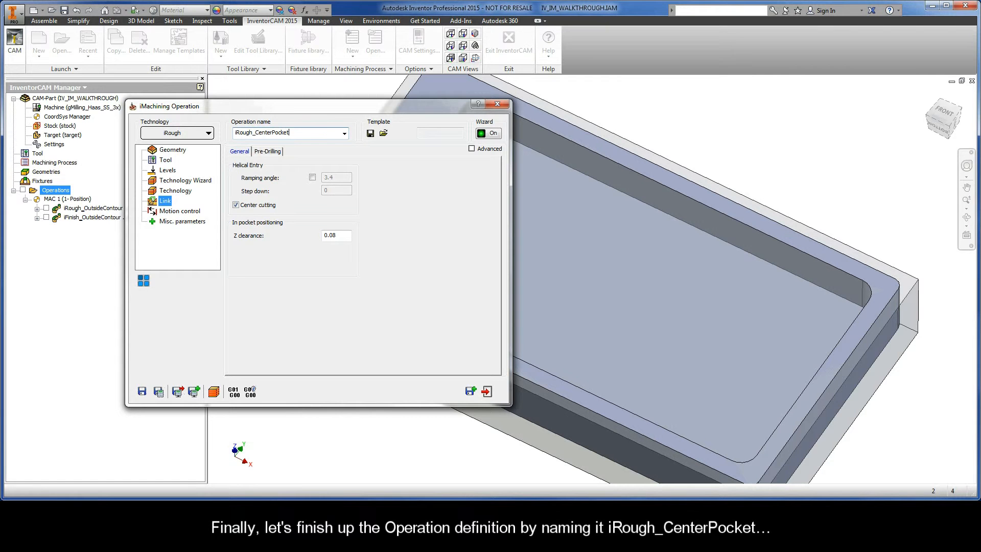
left_click(159, 392)
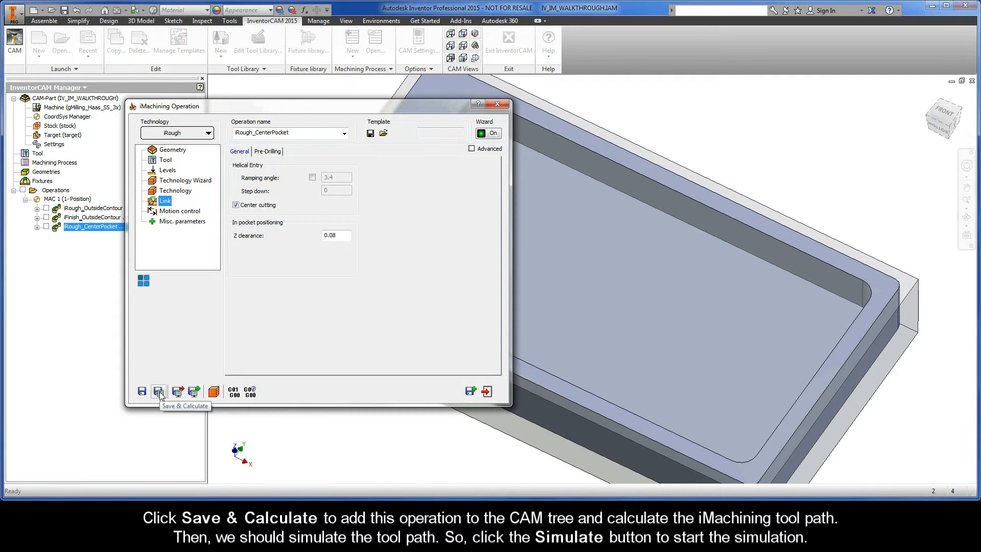
Simulate the iRough_CenterPocket tool path in Host CAD mode at an increased speed, and exit the simulation.
left_click(214, 391)
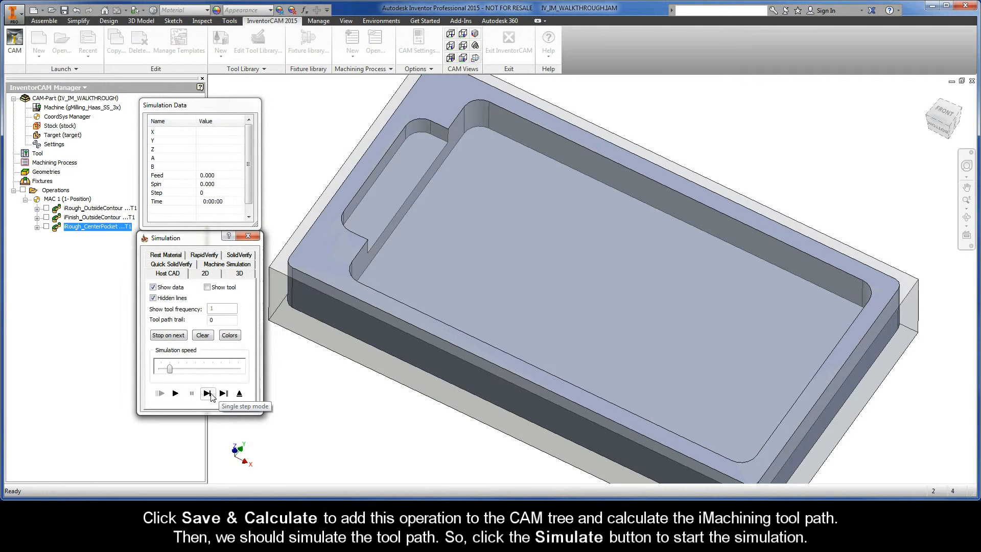
left_click(175, 393)
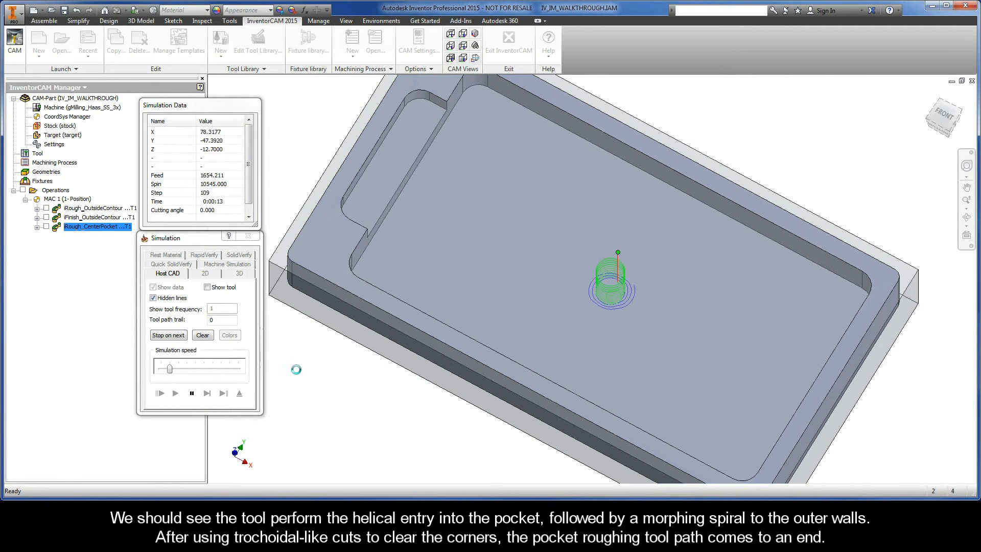
left_click_drag(169, 368, 212, 369)
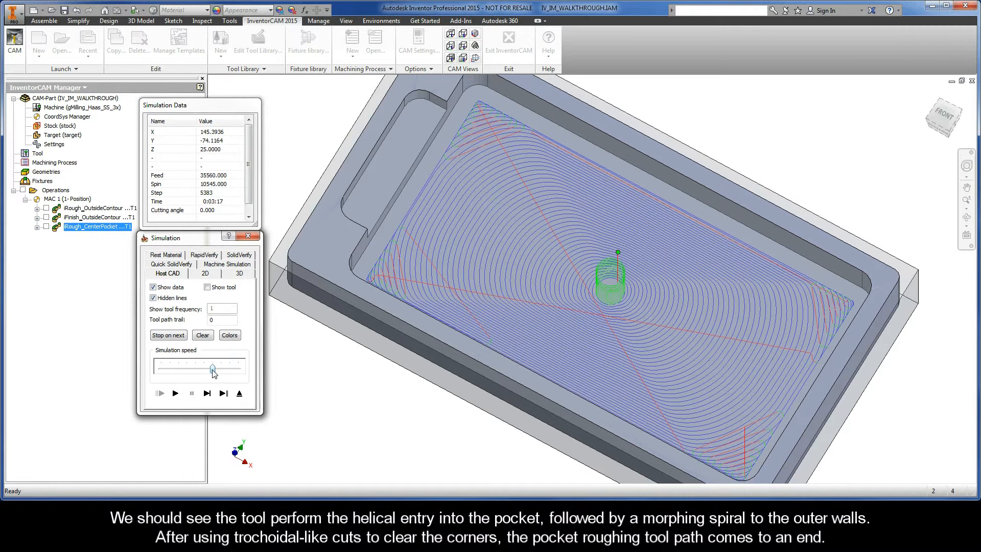
left_click(240, 393)
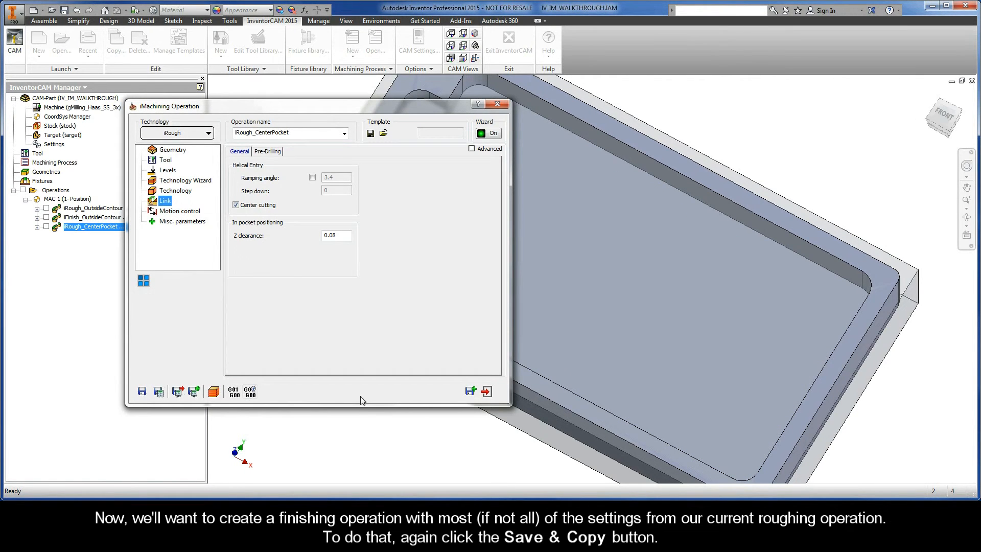
Save and copy the center pocket roughing operation, and change the copy's technology to iFinish.
left_click(471, 392)
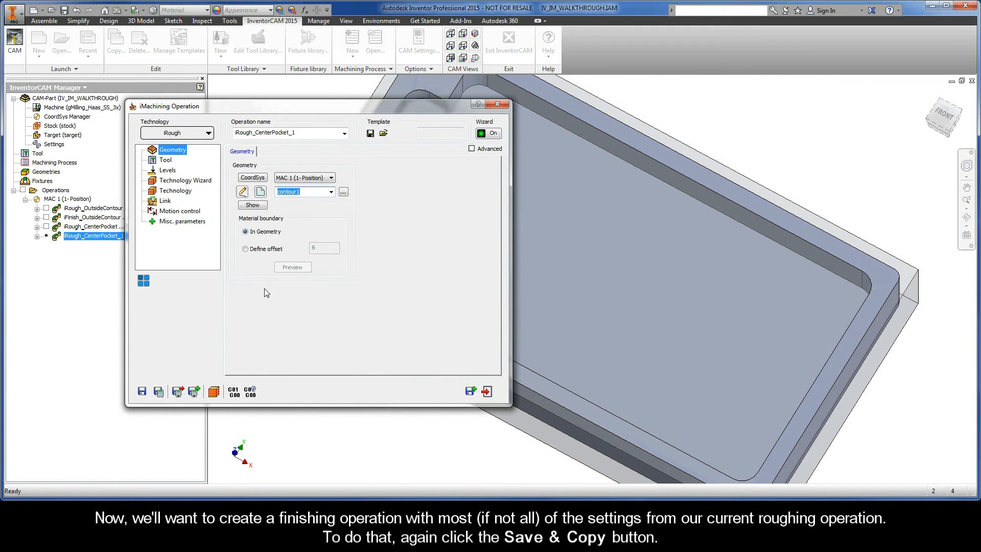
left_click(189, 133)
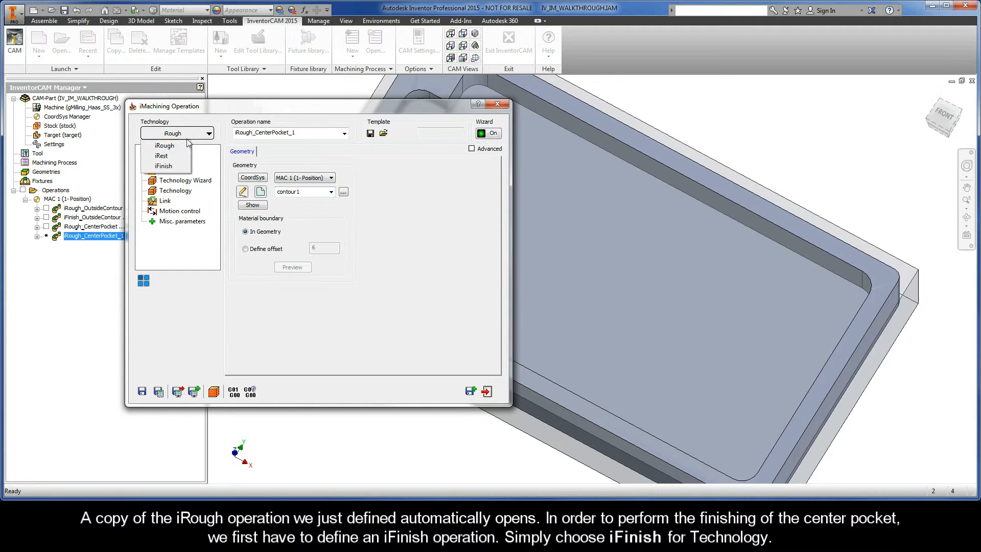
left_click(179, 169)
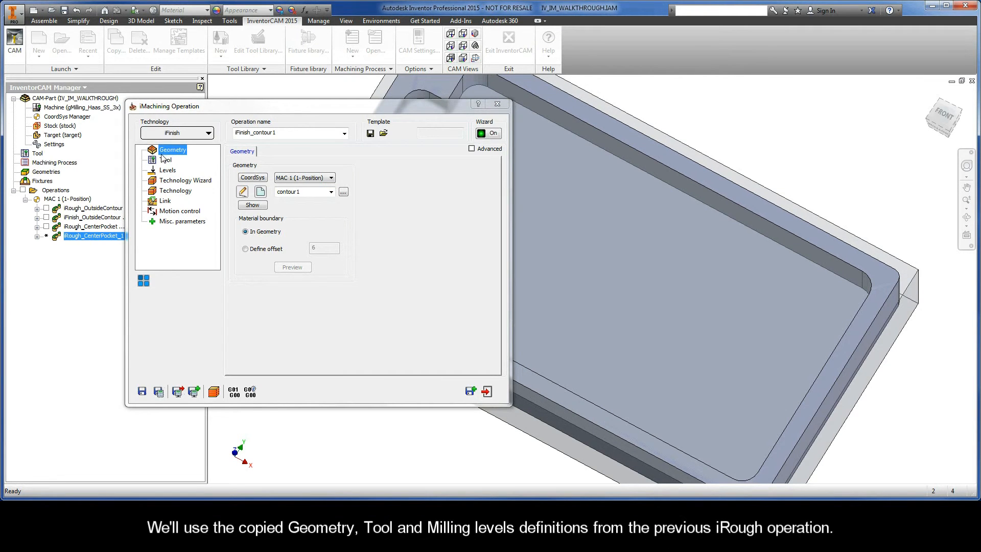
Review the iFinish operation's tool, milling levels, technology wizard cutting data in both views, offsets and iRest data.
left_click(171, 161)
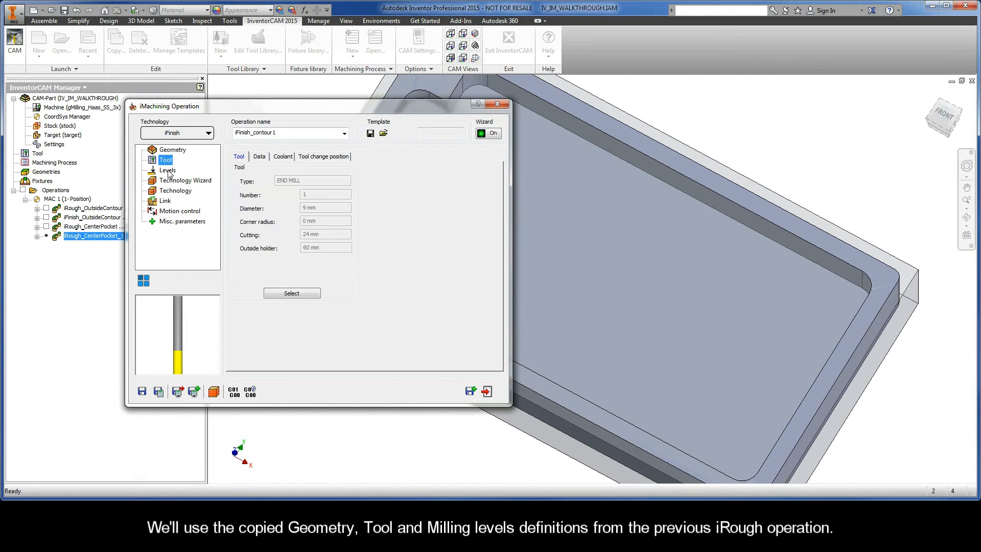
left_click(169, 170)
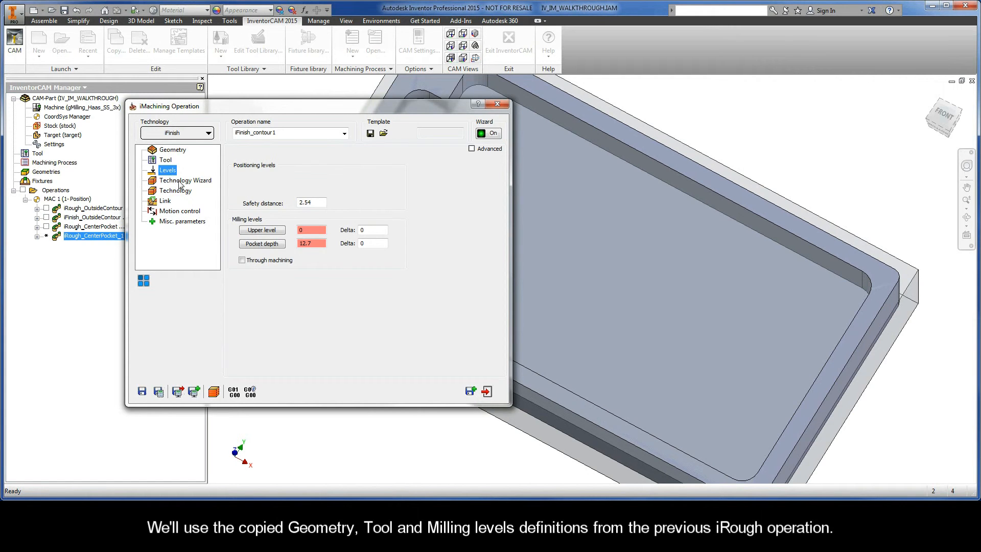
left_click(178, 180)
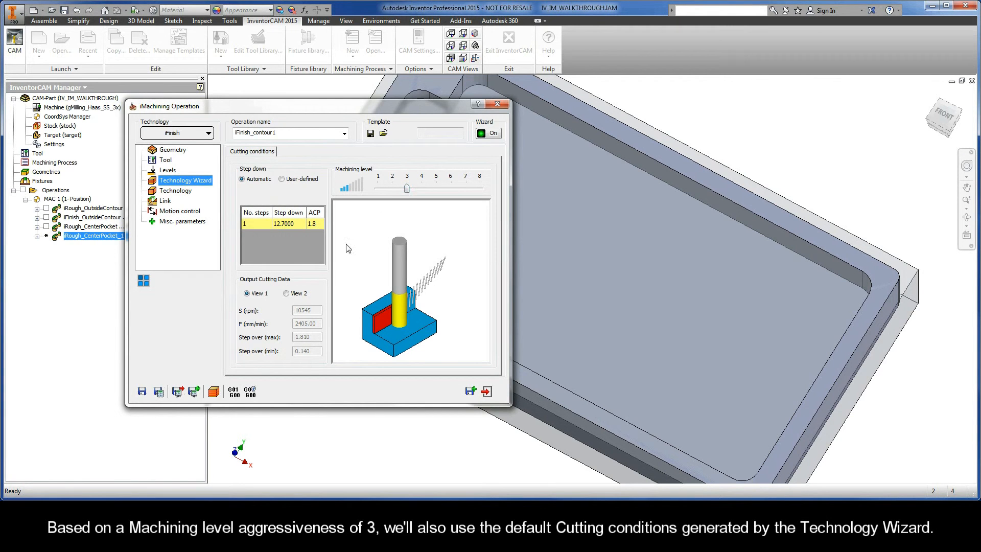
left_click(286, 294)
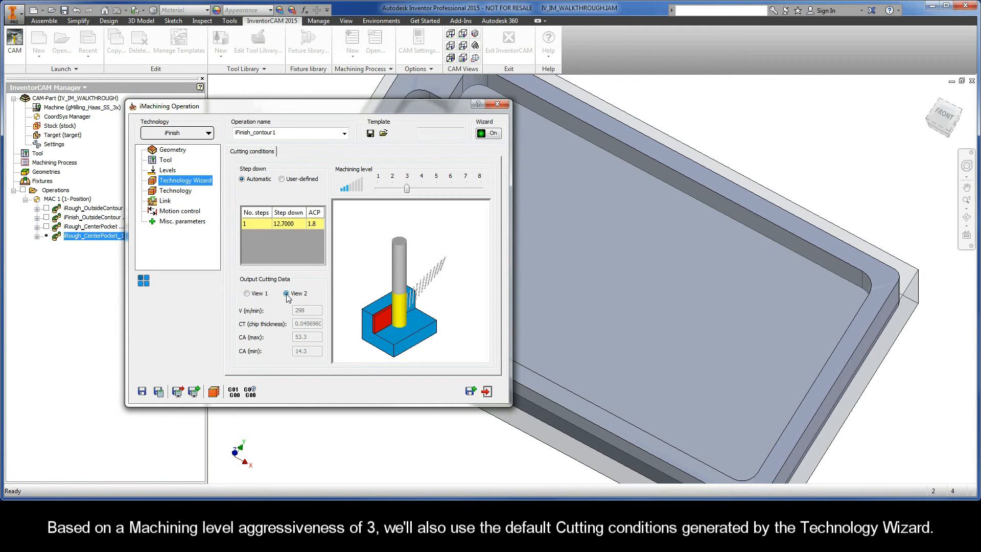
left_click(175, 191)
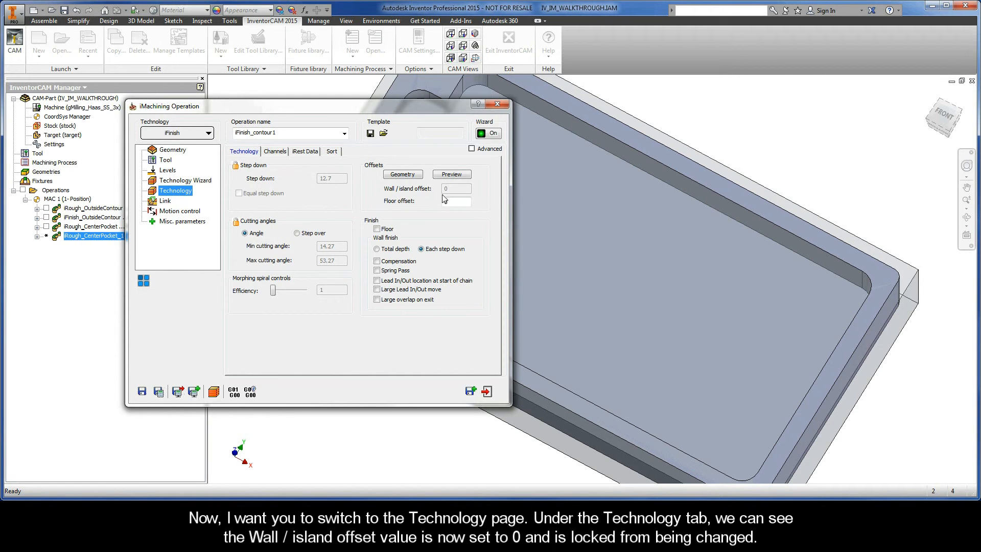
left_click(305, 152)
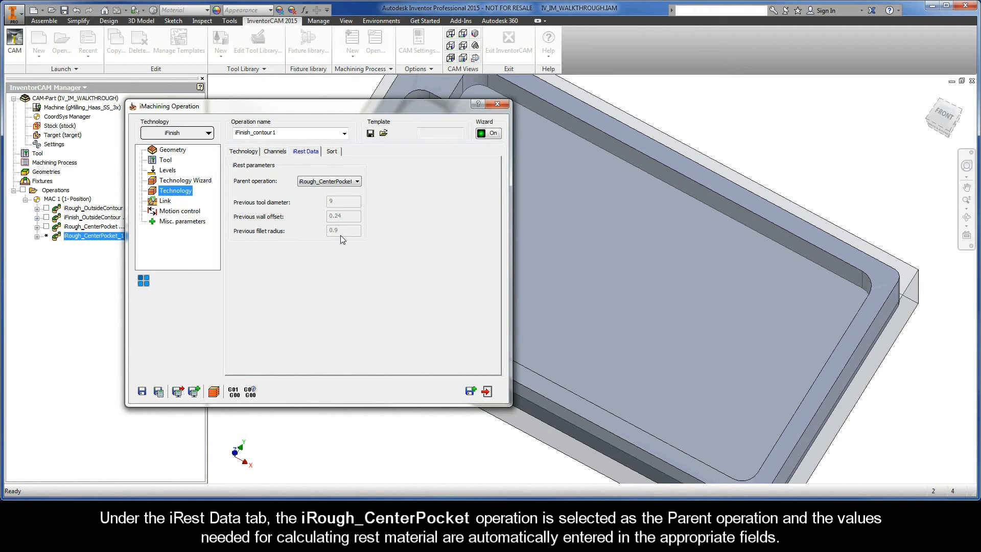
Rename the finishing operation iFinish_CenterPocket, and save and calculate it.
left_click_drag(282, 135, 254, 134)
type("CenterPocket")
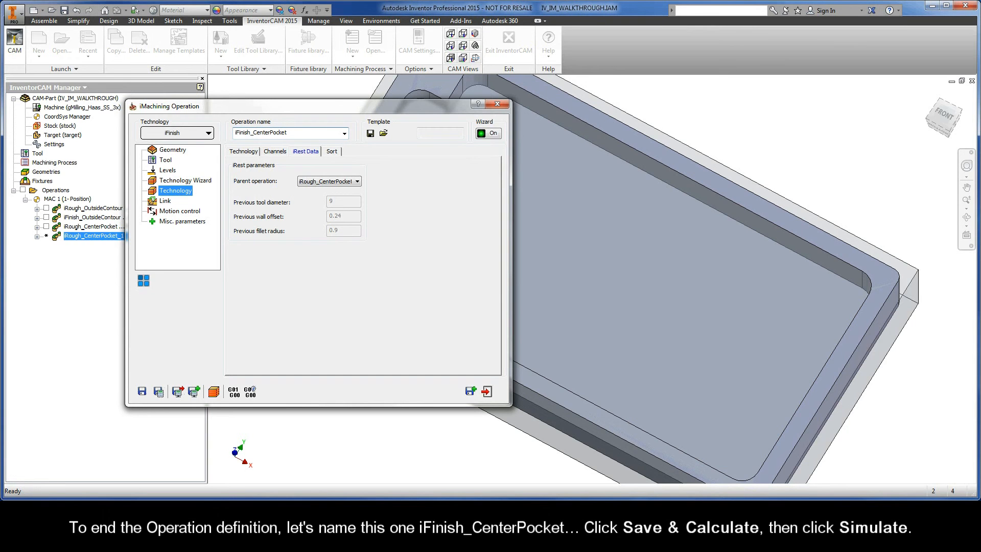
left_click(159, 391)
Simulate the iFinish_CenterPocket tool path in Host CAD mode, starting at a reduced speed and raising it, and exit the simulation and operation.
left_click(213, 391)
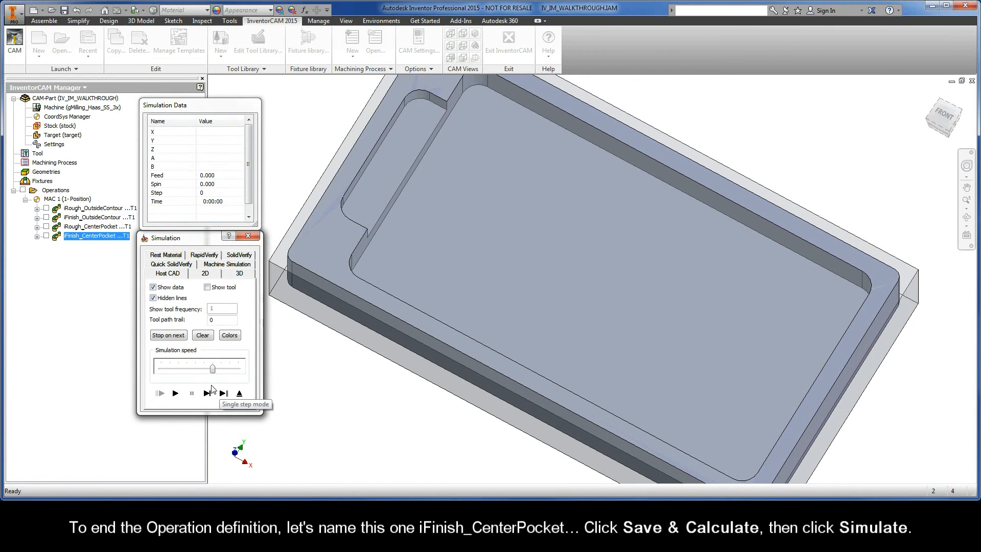
left_click_drag(212, 370, 169, 369)
left_click(175, 394)
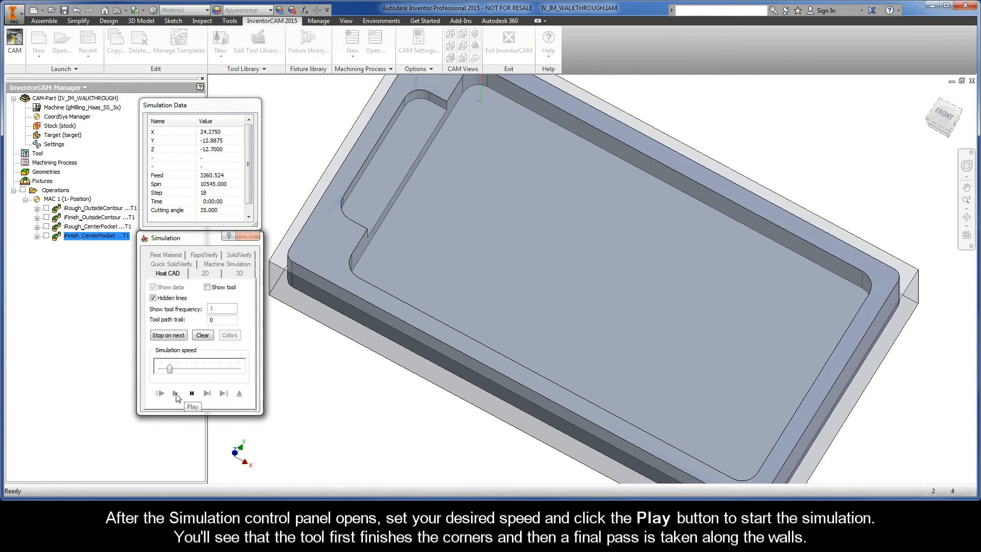
left_click_drag(170, 369, 210, 370)
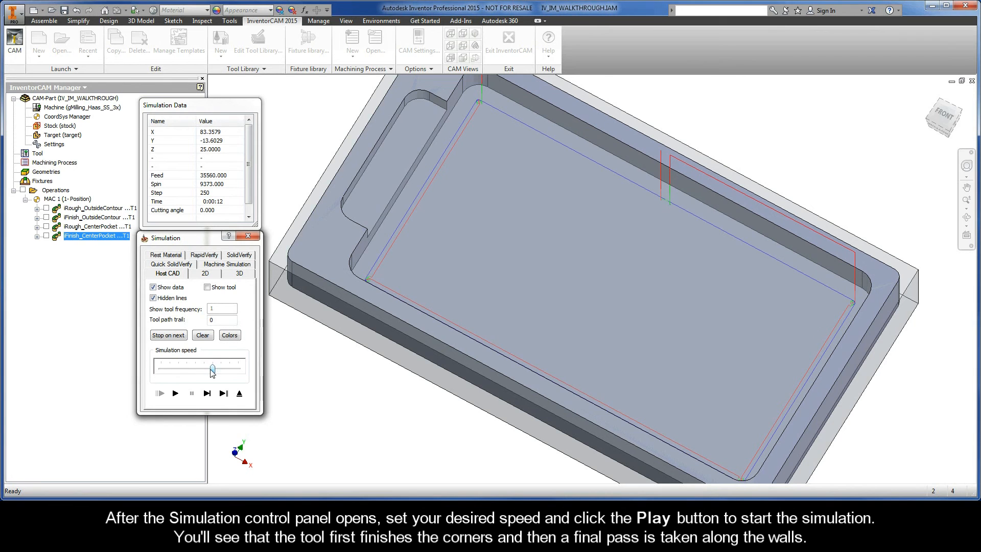
left_click(239, 393)
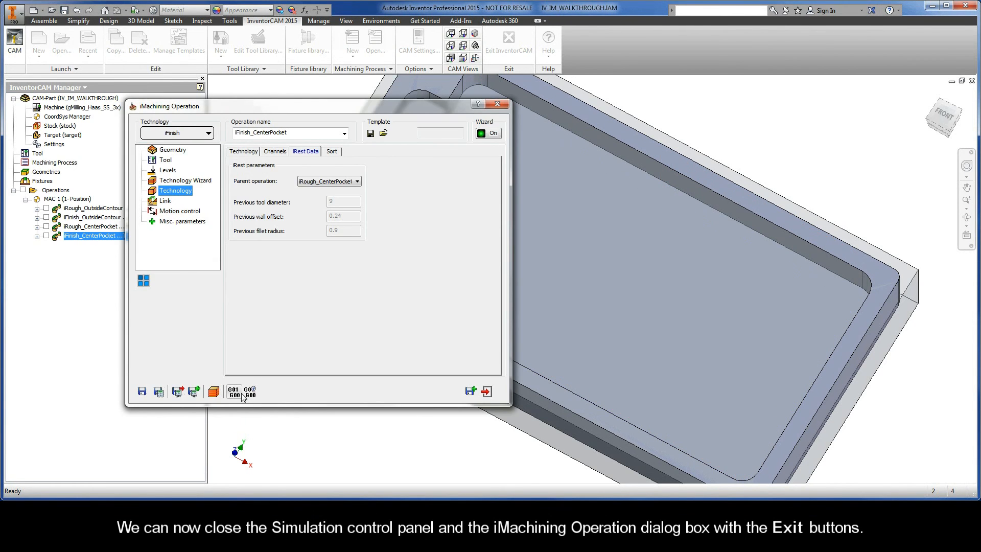
left_click(487, 391)
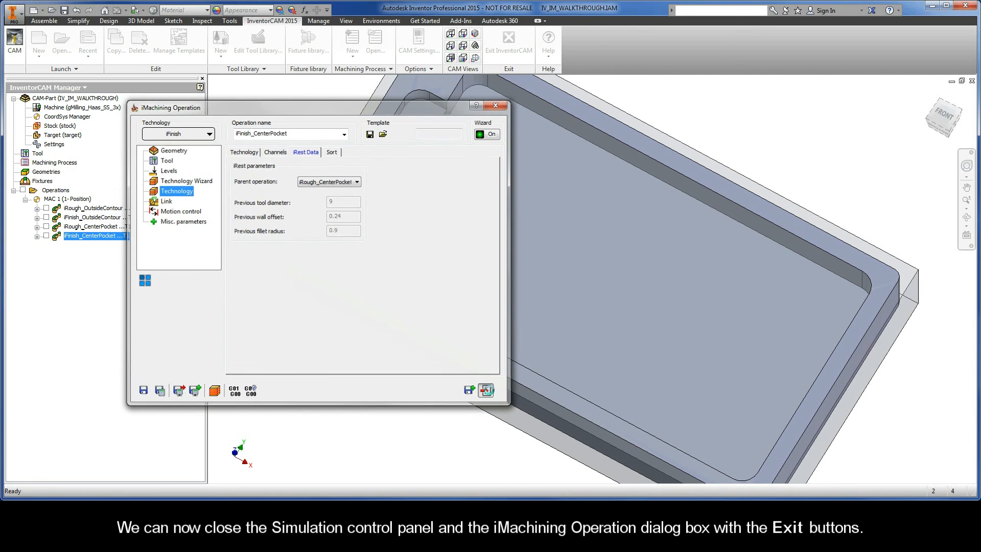